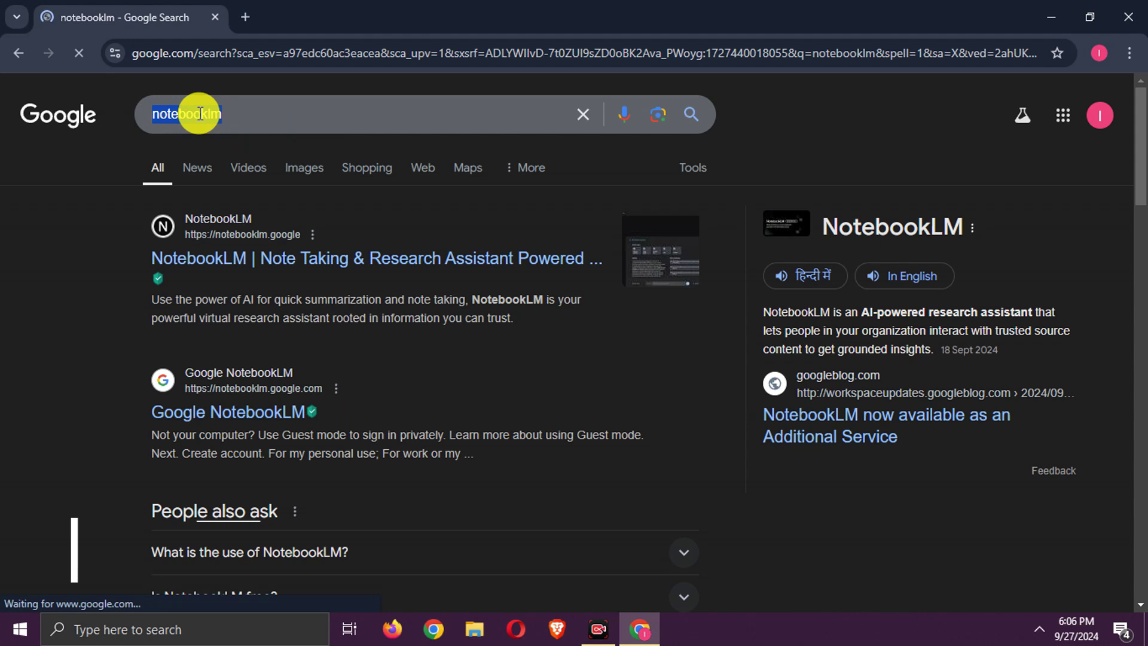
Open the Google NotebookLM site from the 'notebooklm' search results.
left_click(66, 247)
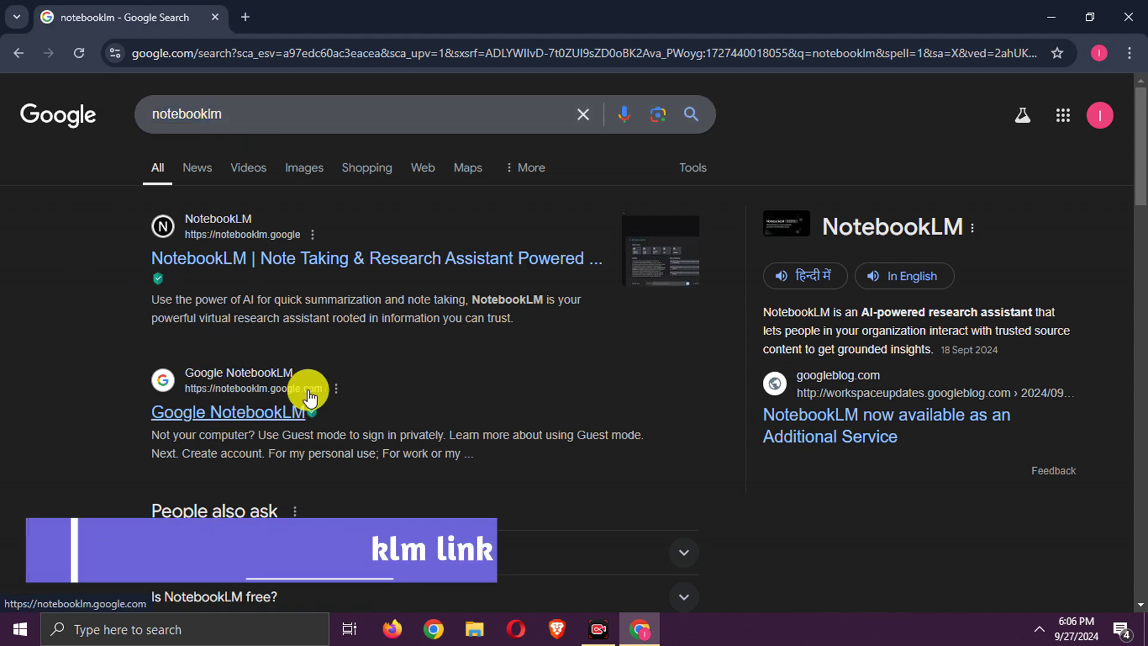
left_click(254, 412)
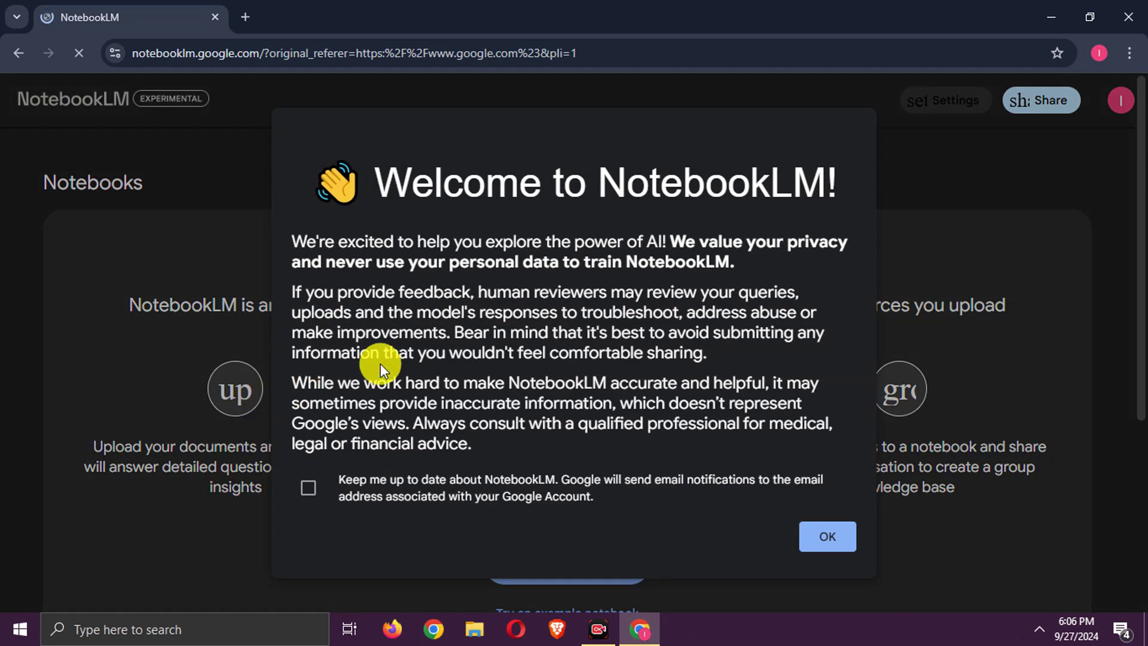
Tick 'Keep me up to date', close the Welcome dialog, and browse the example notebooks.
left_click(309, 489)
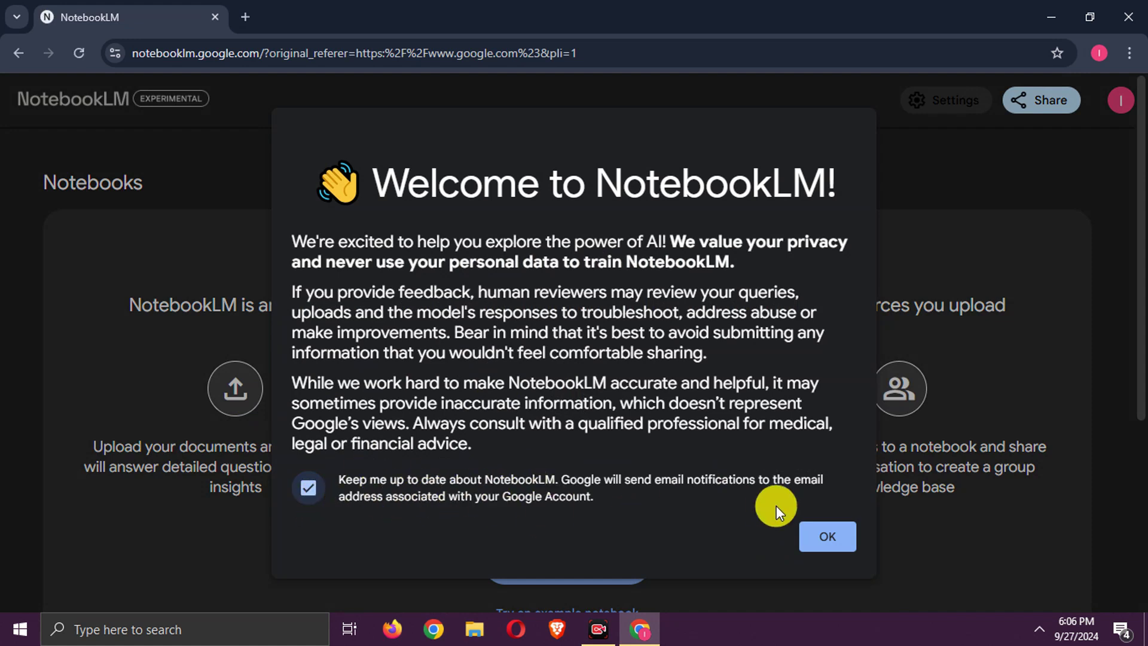
left_click(834, 540)
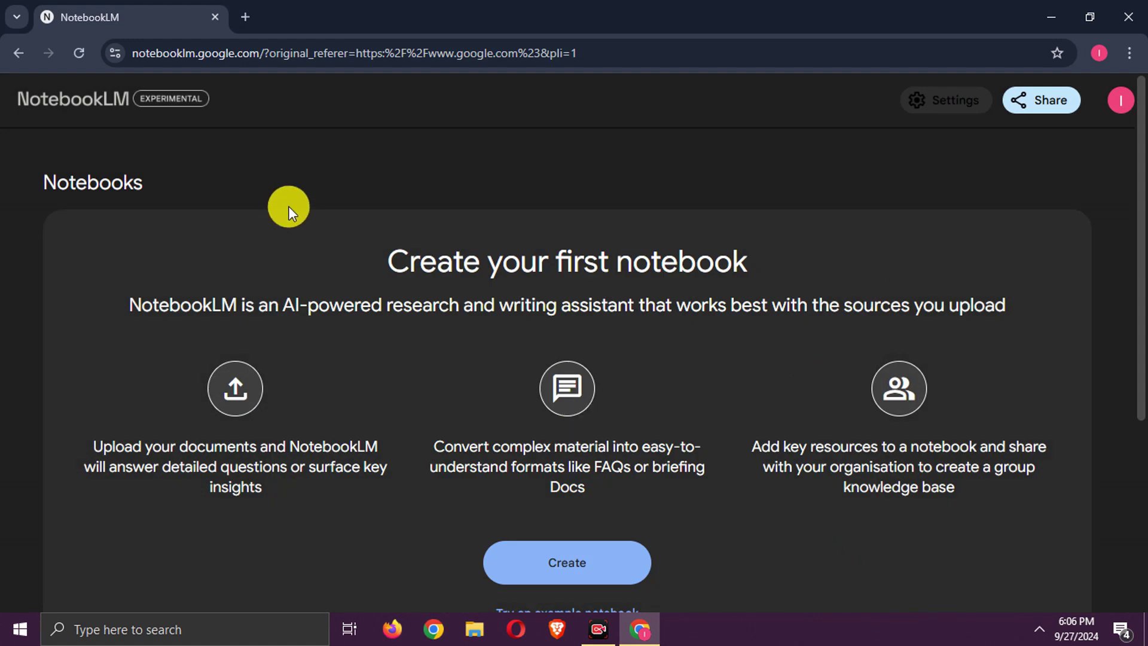
scroll(288, 206, "down", 3)
scroll(289, 206, "up", 3)
scroll(787, 261, "down", 5)
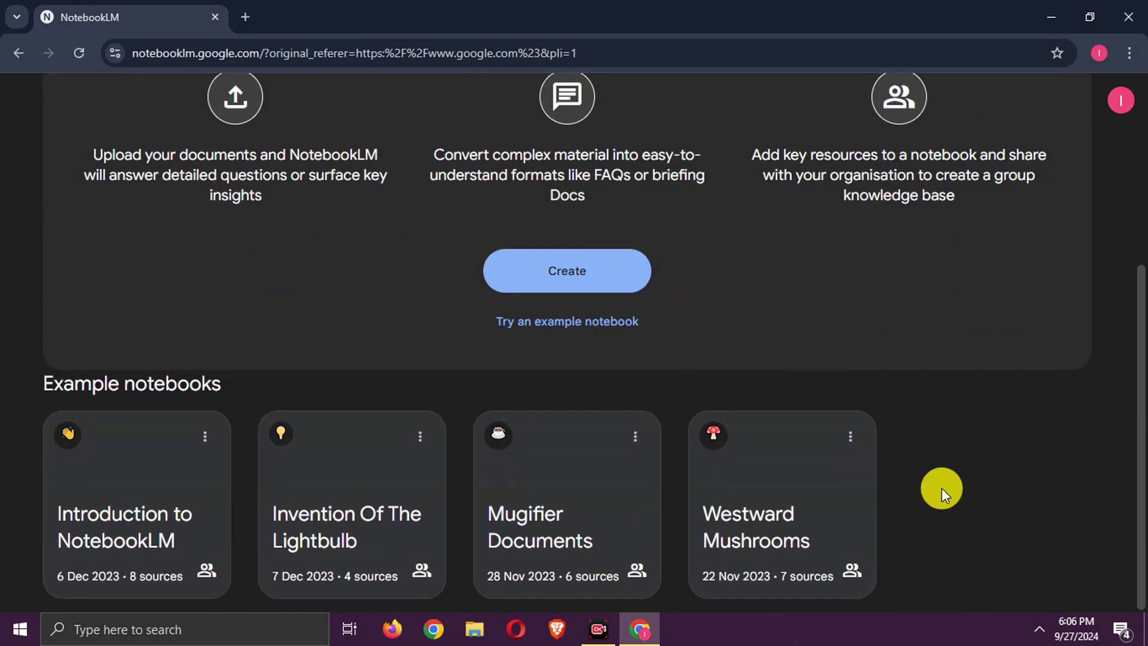
scroll(938, 488, "up", 3)
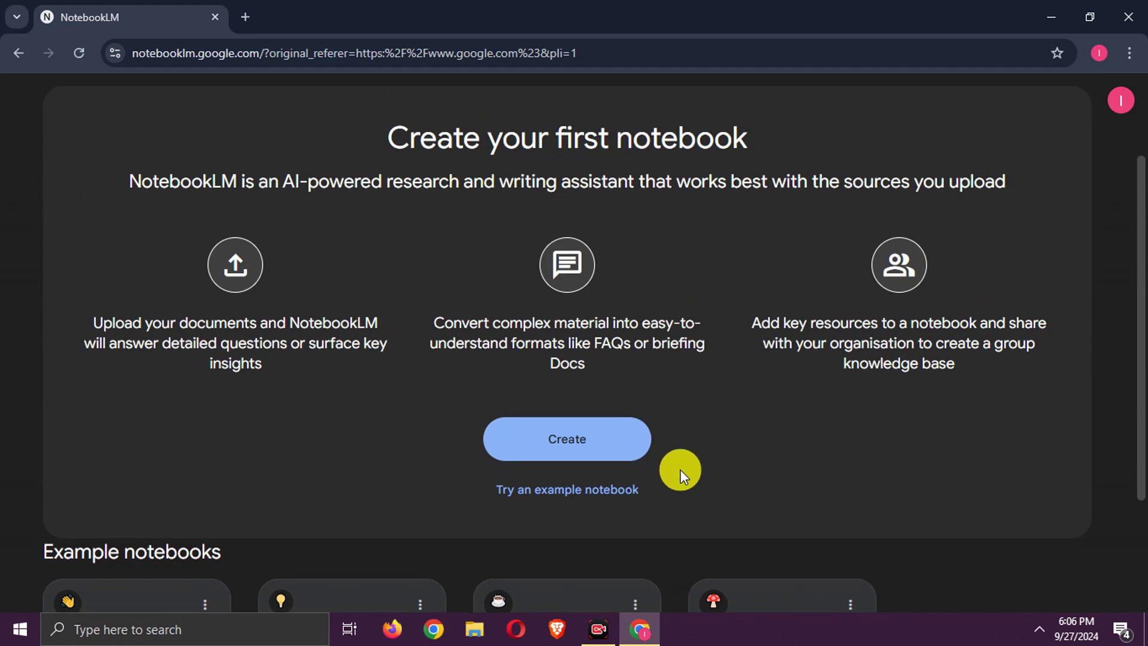
Create a new notebook, review the supported source file types, and choose Website as the source.
left_click(596, 446)
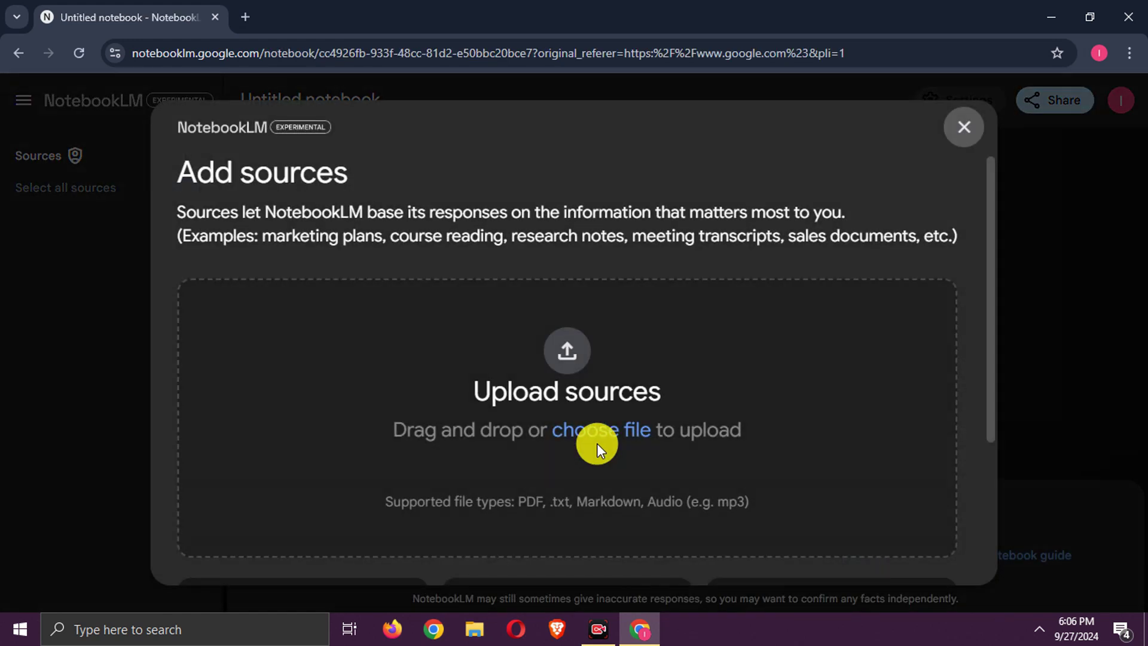
scroll(661, 340, "down", 3)
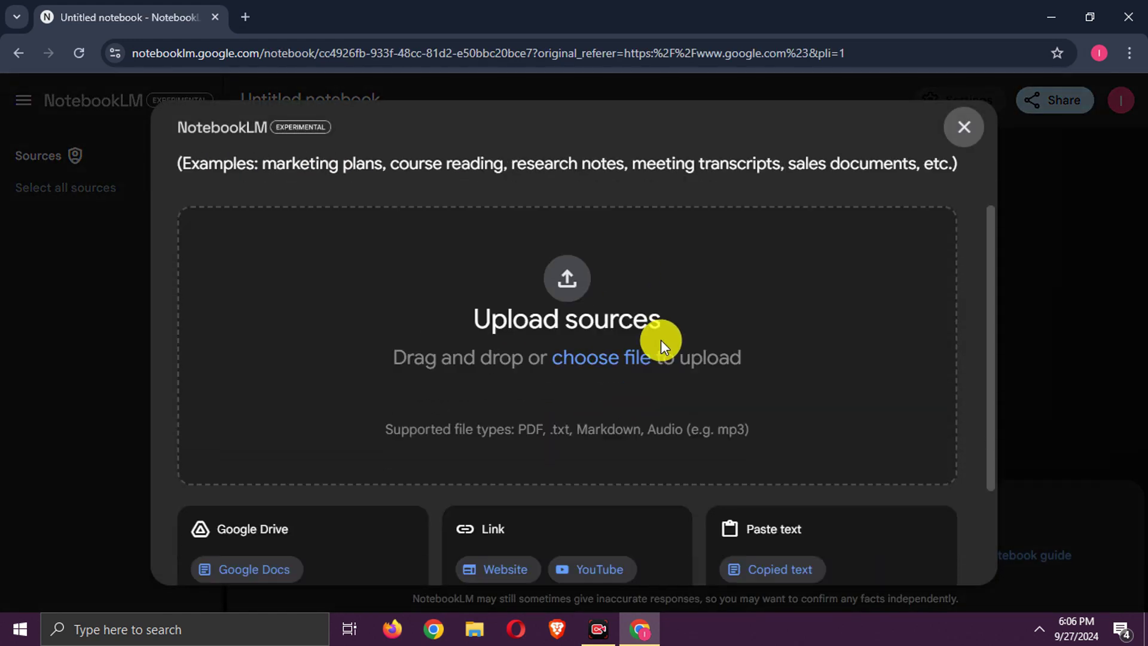
left_click_drag(374, 341, 787, 340)
left_click(787, 339)
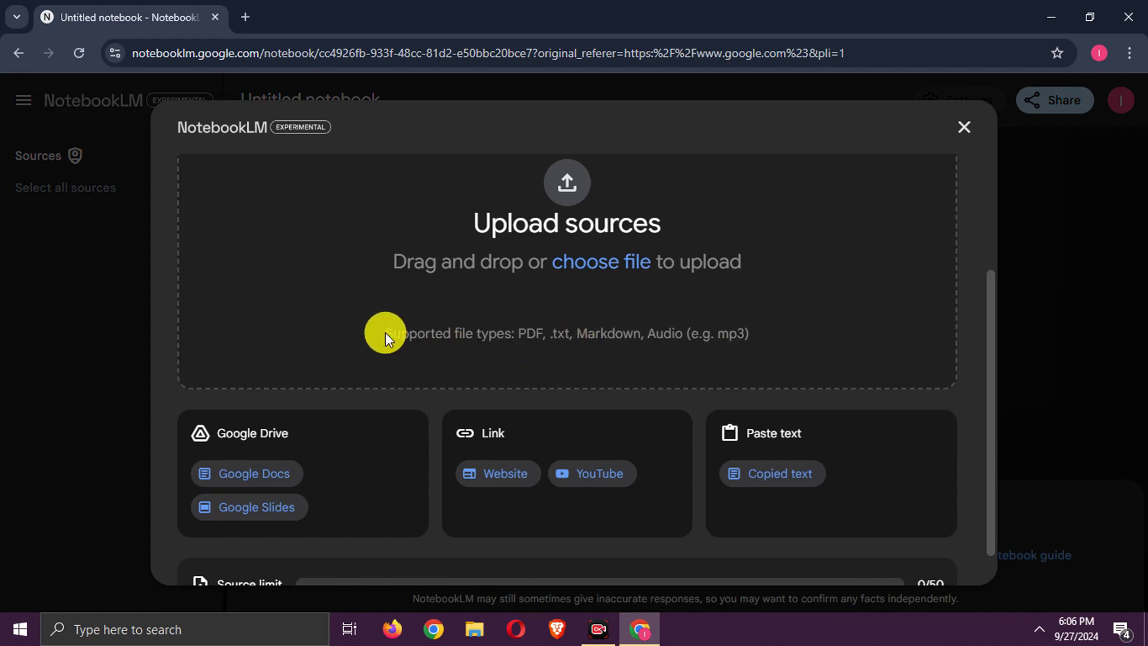
left_click_drag(386, 338, 695, 334)
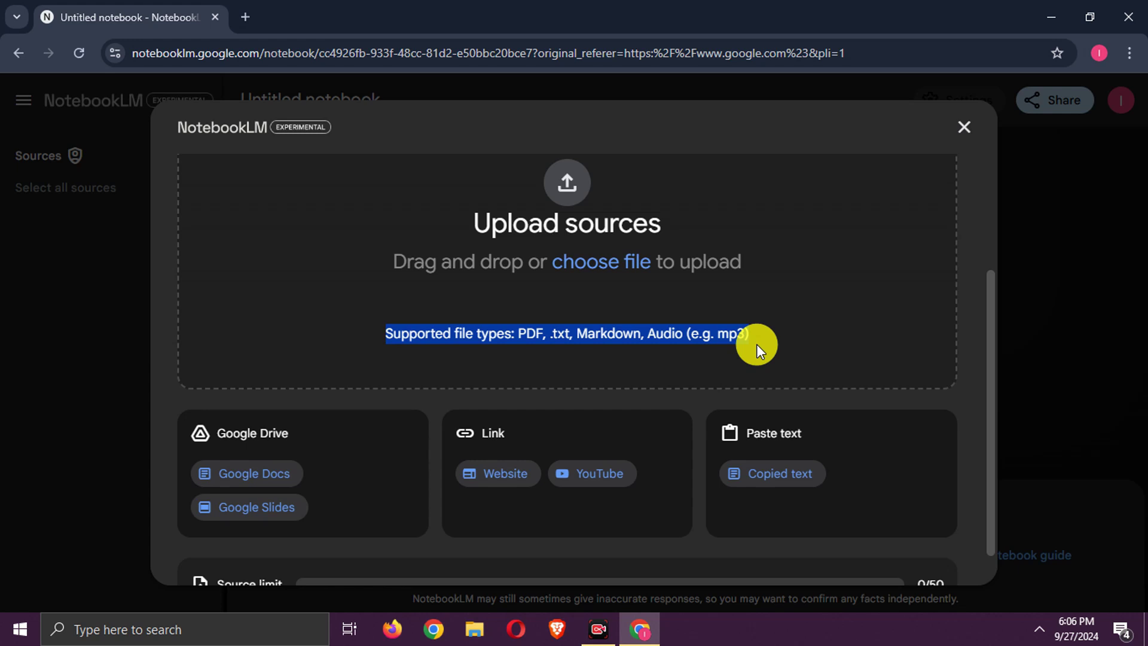
left_click(269, 435)
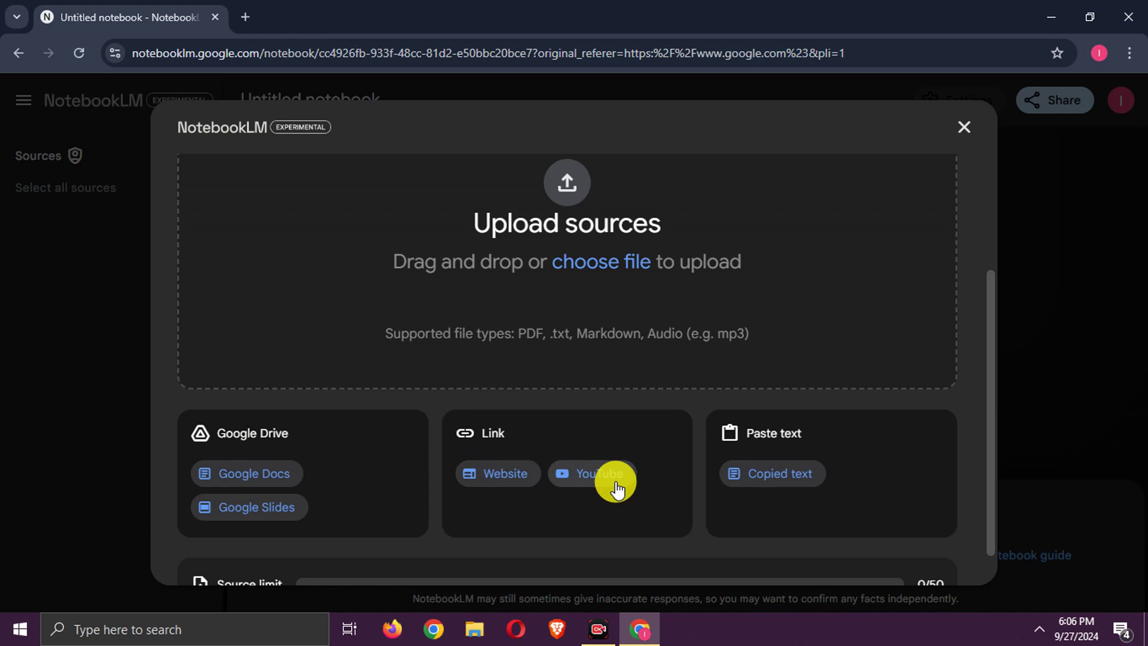
scroll(584, 436, "down", 1)
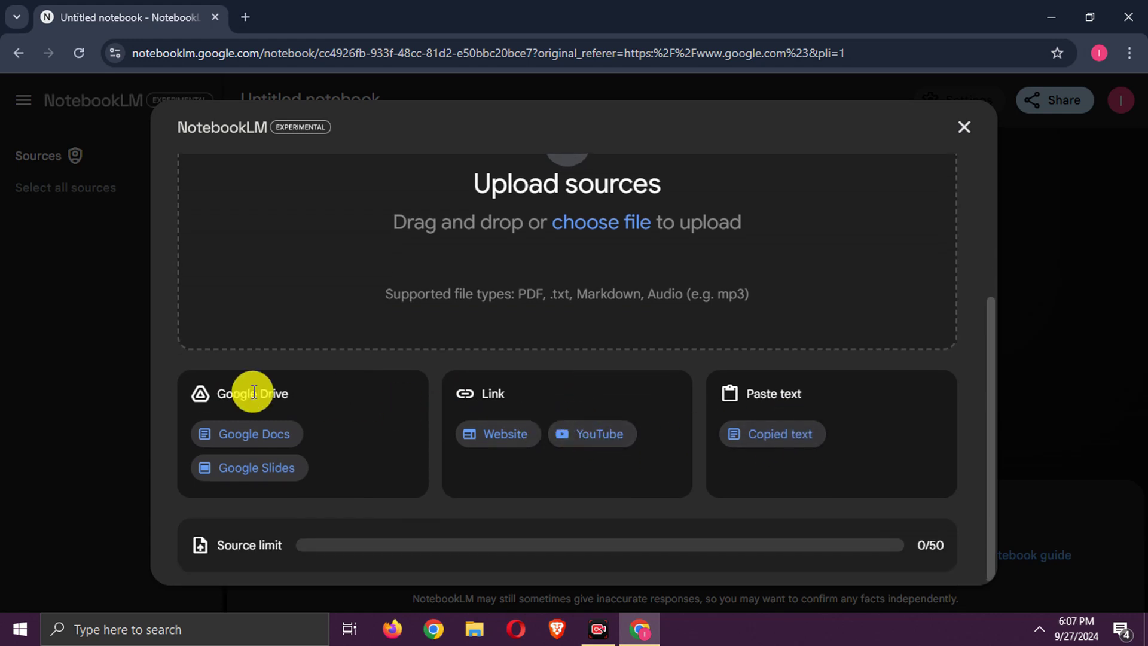
left_click(524, 439)
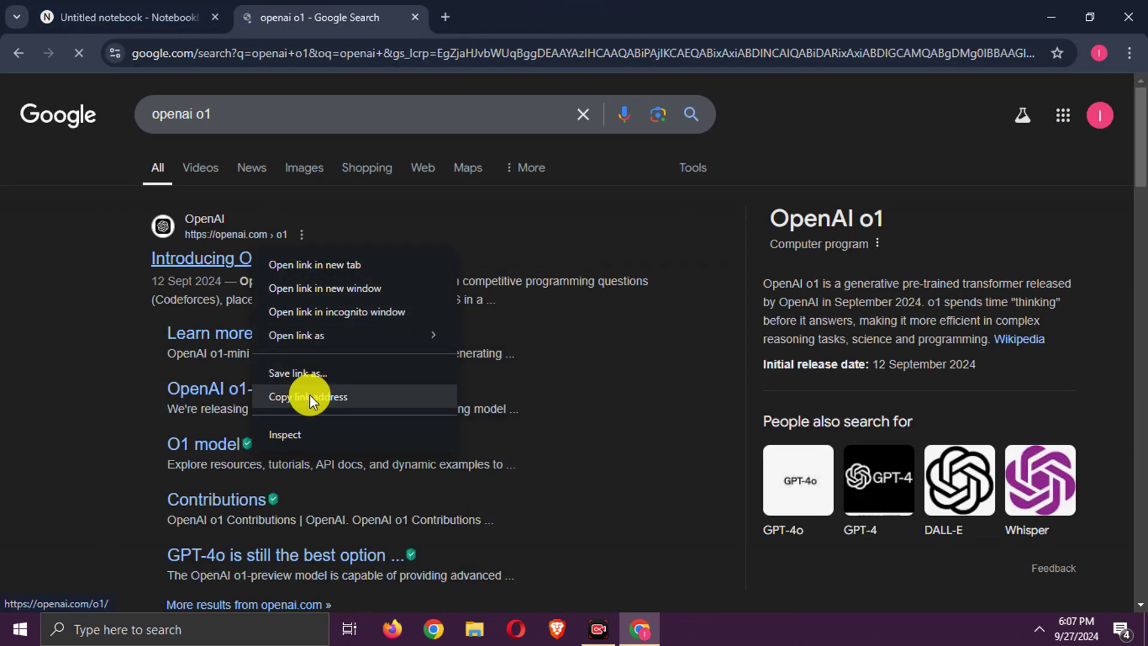
Copy the link address of the first openai.com result for 'openai o1'.
left_click(310, 395)
Paste the OpenAI o1 page URL into the notebook and insert it as a source.
left_click(160, 7)
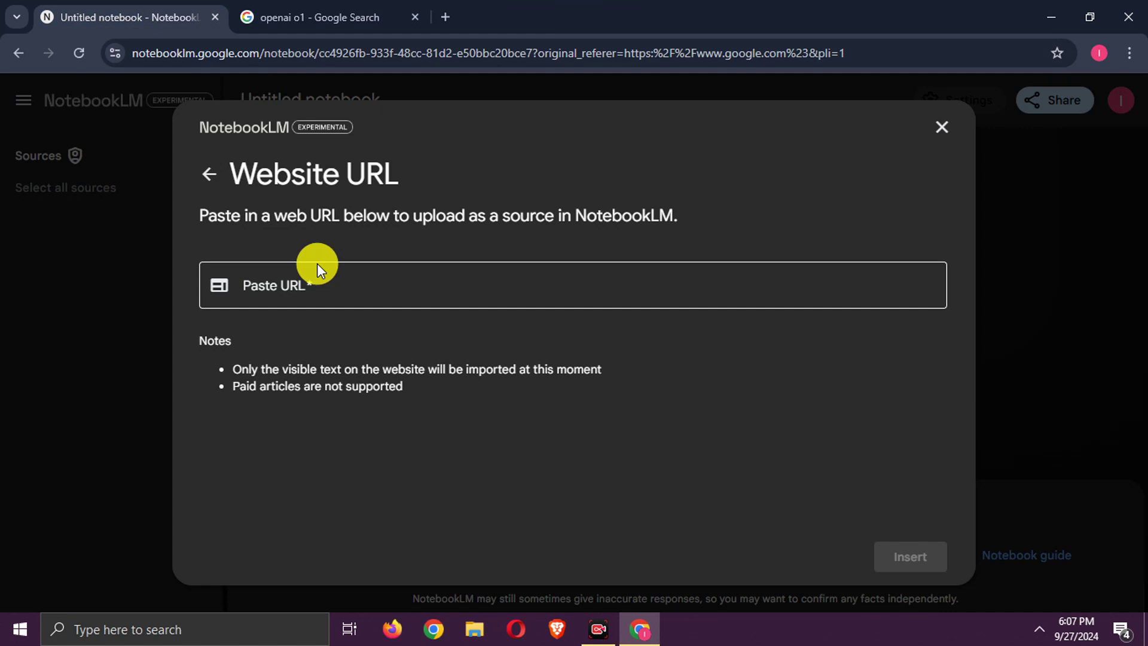
left_click(316, 285)
key("ctrl+v")
left_click(910, 559)
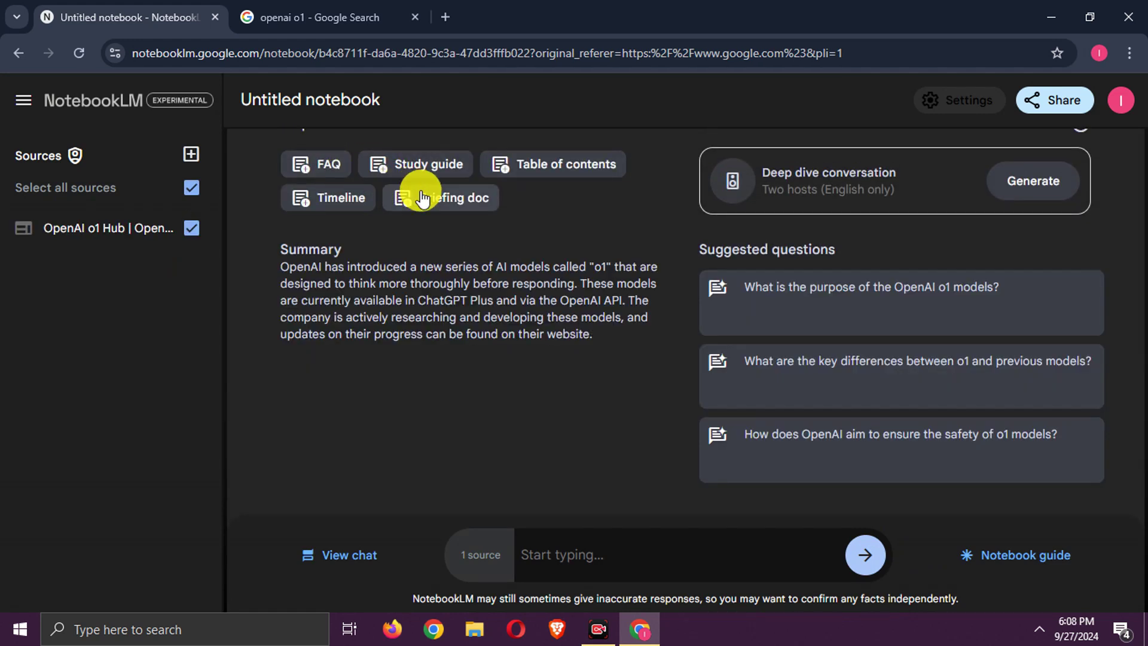
Read through the generated summary and the Deep dive conversation description.
left_click_drag(332, 281, 587, 329)
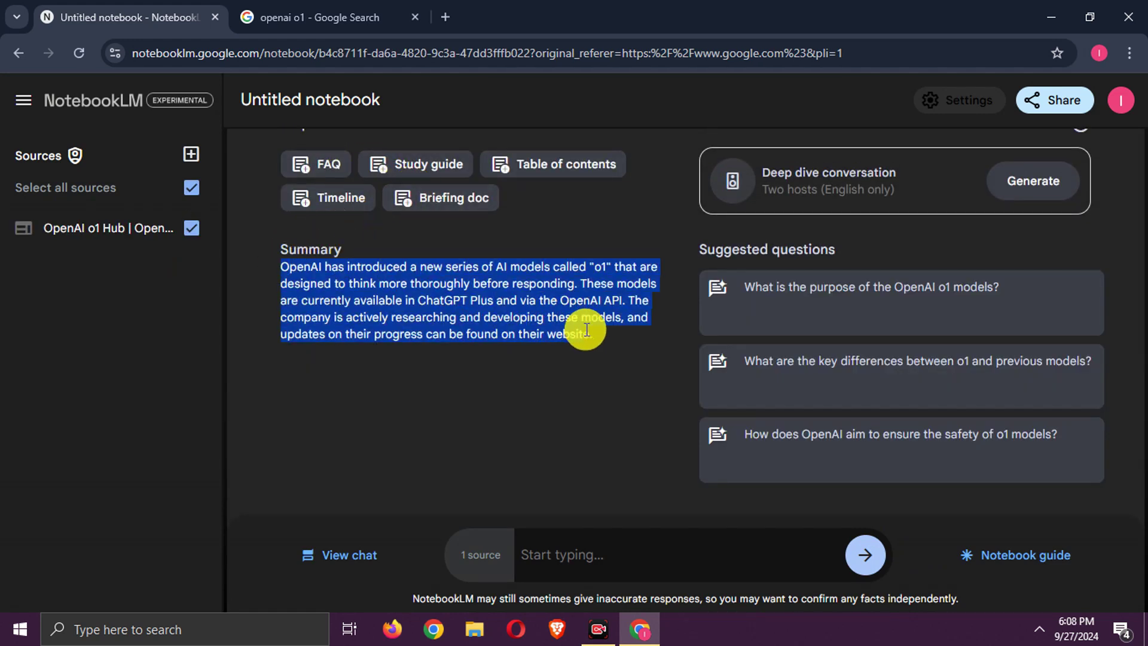
left_click(618, 346)
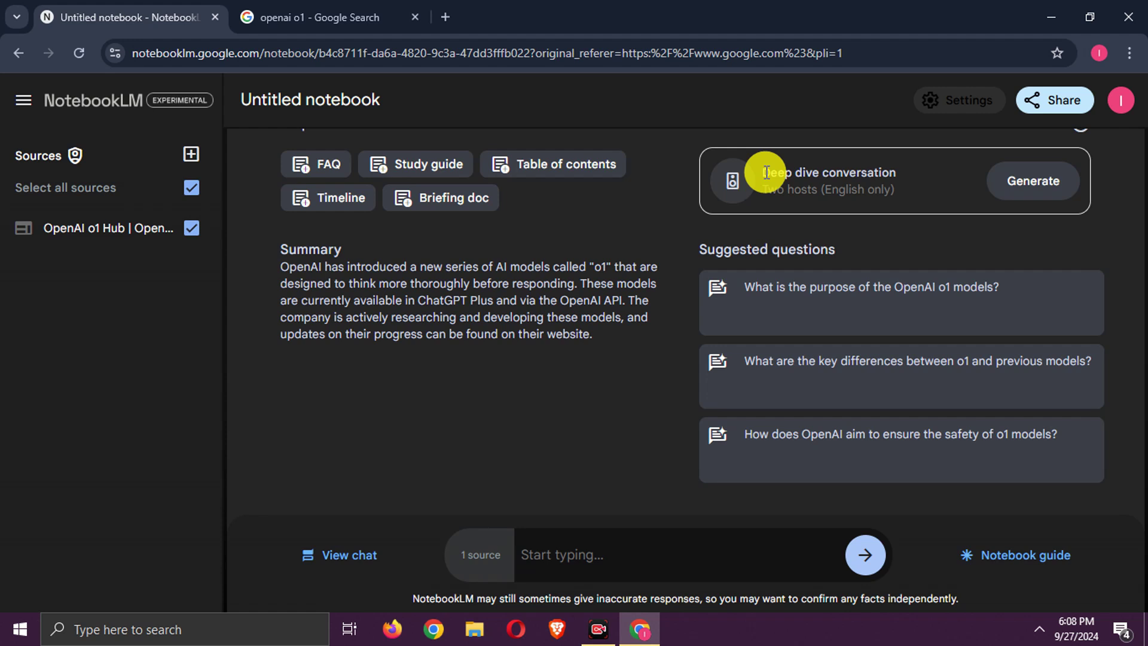
left_click_drag(766, 173, 905, 201)
left_click(905, 201)
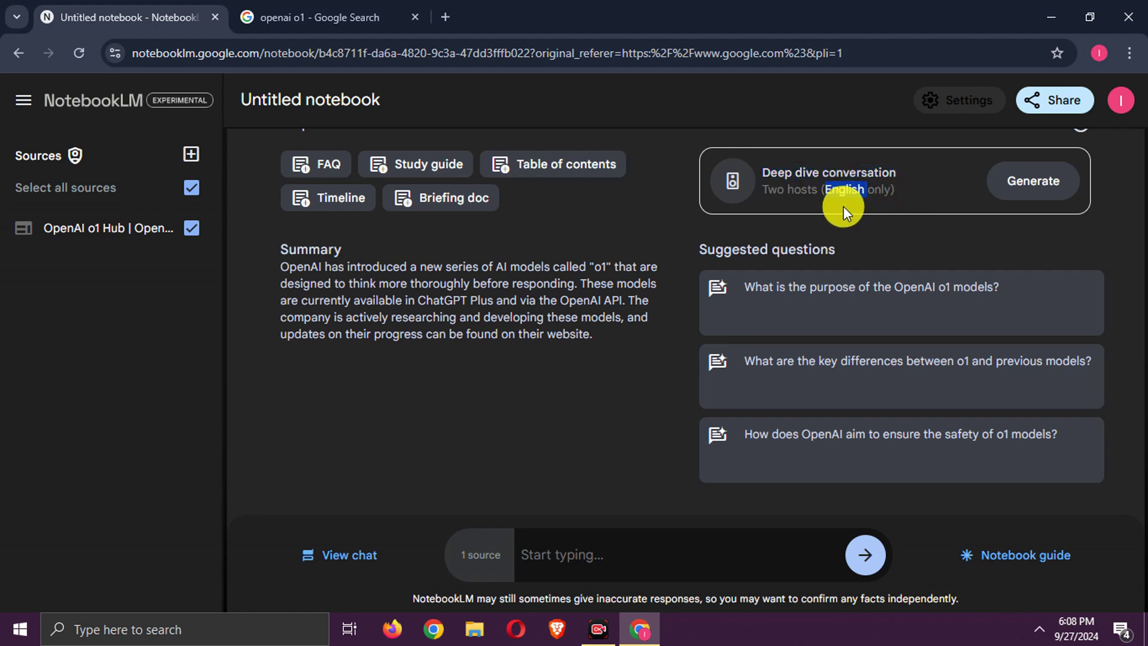
left_click(883, 221)
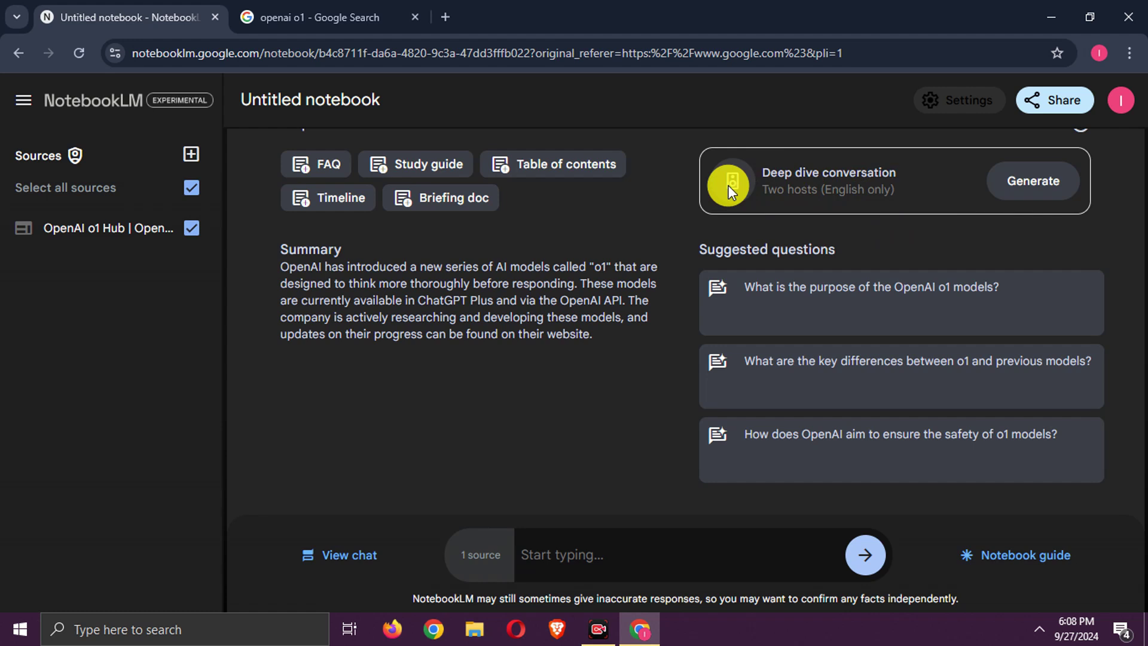
Generate the 03:11 deep dive audio overview and download it as 'Untitled notebook.wav'.
left_click(1028, 179)
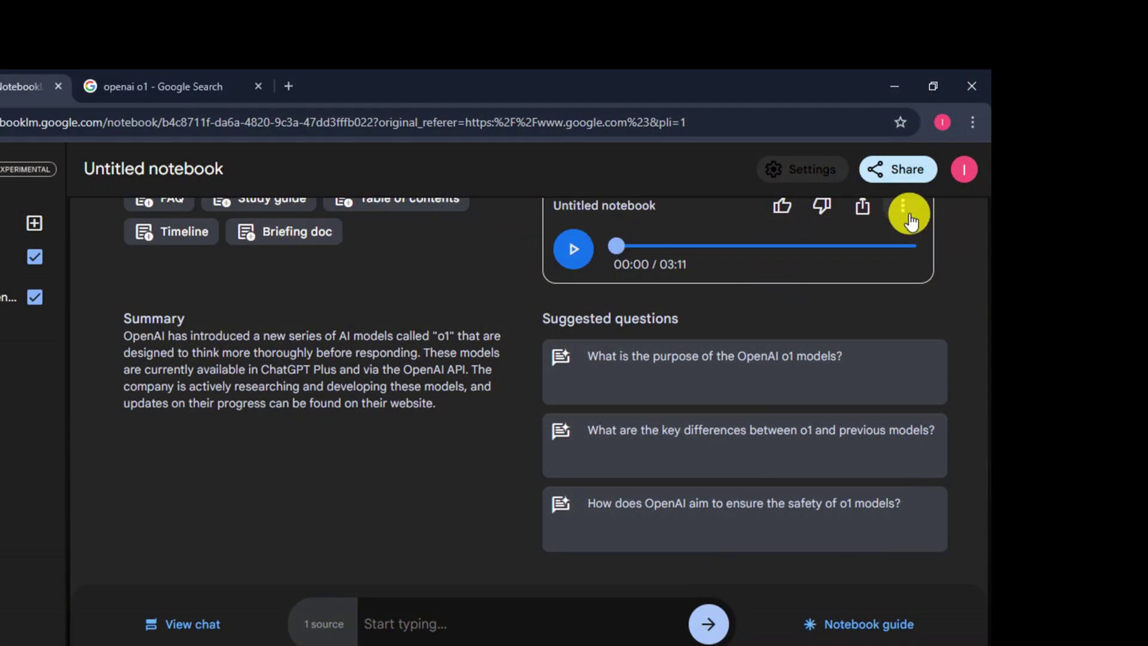
left_click(705, 274)
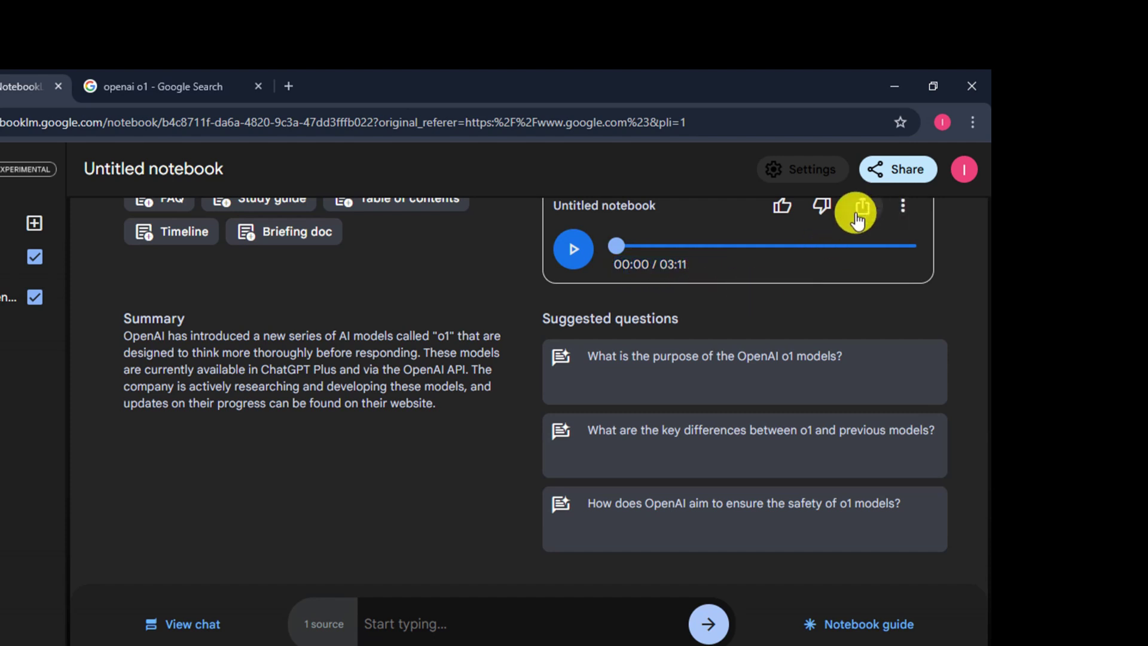
left_click(886, 216)
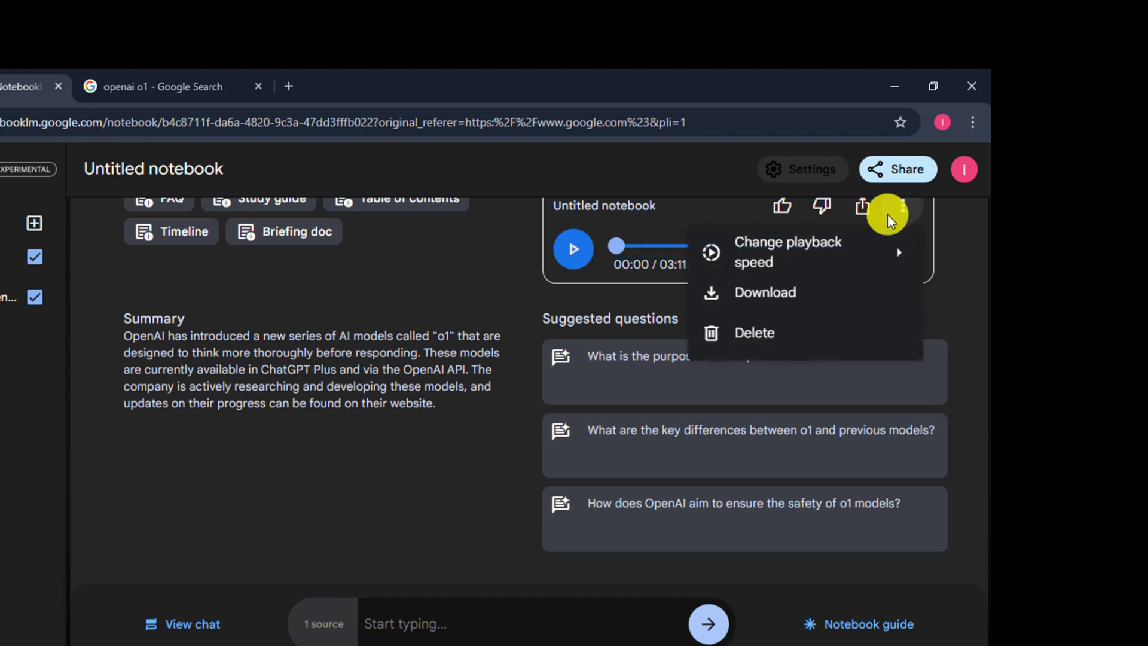
left_click(794, 297)
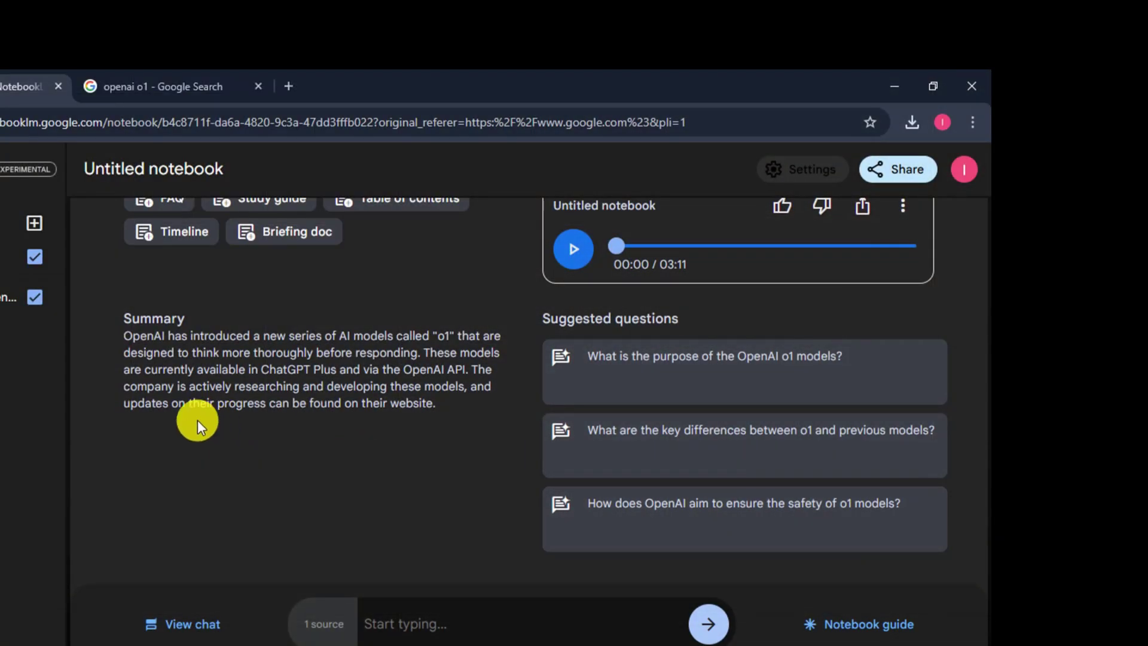
Switch on public access for the audio overview's share link, then dismiss the sharing popup.
left_click(862, 209)
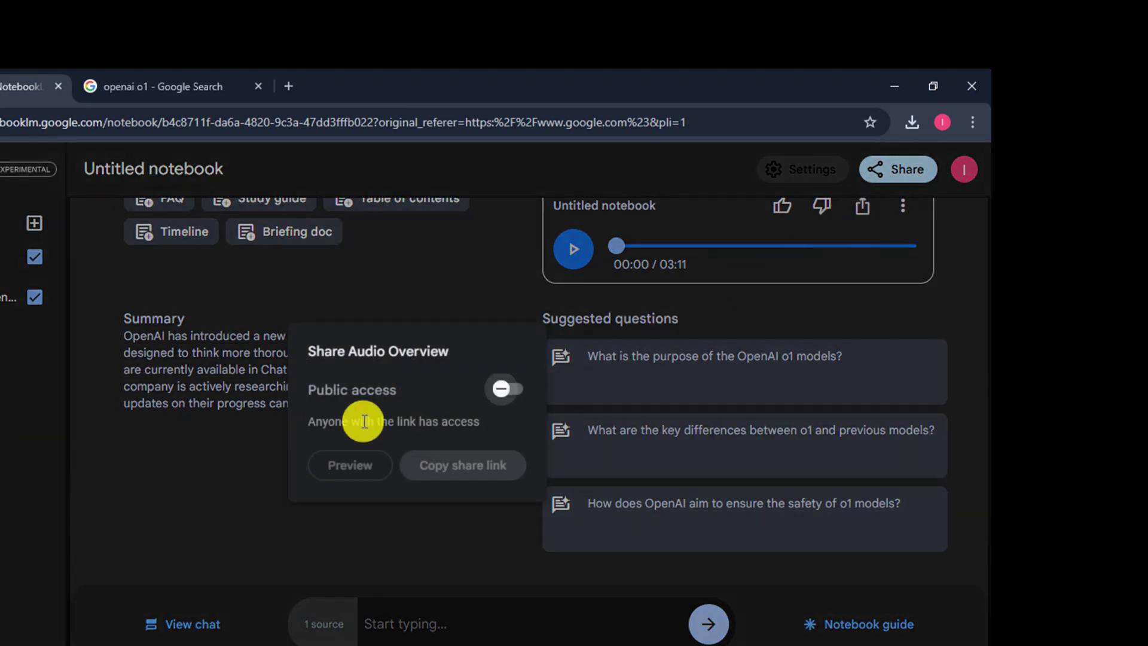
left_click(496, 402)
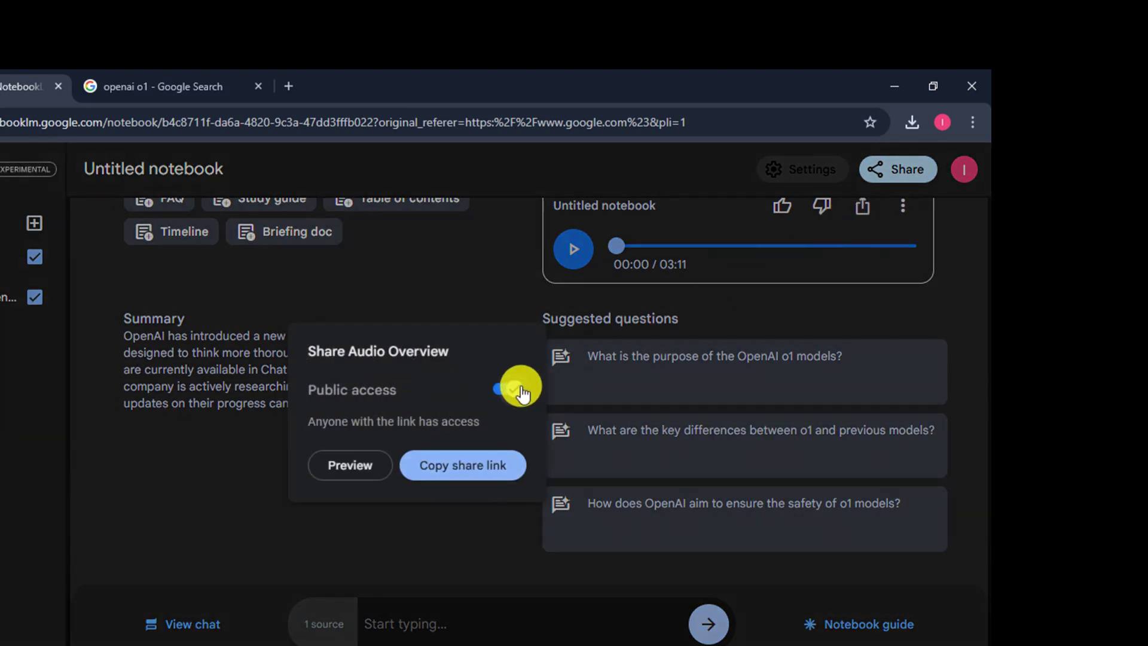
left_click(517, 389)
left_click(467, 265)
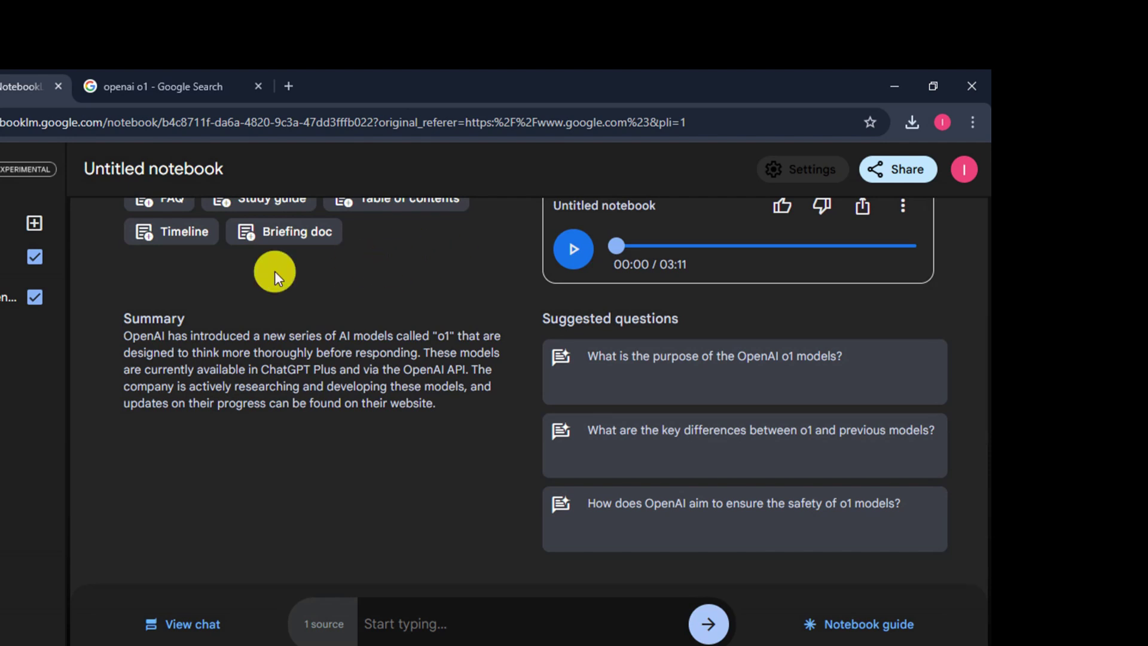